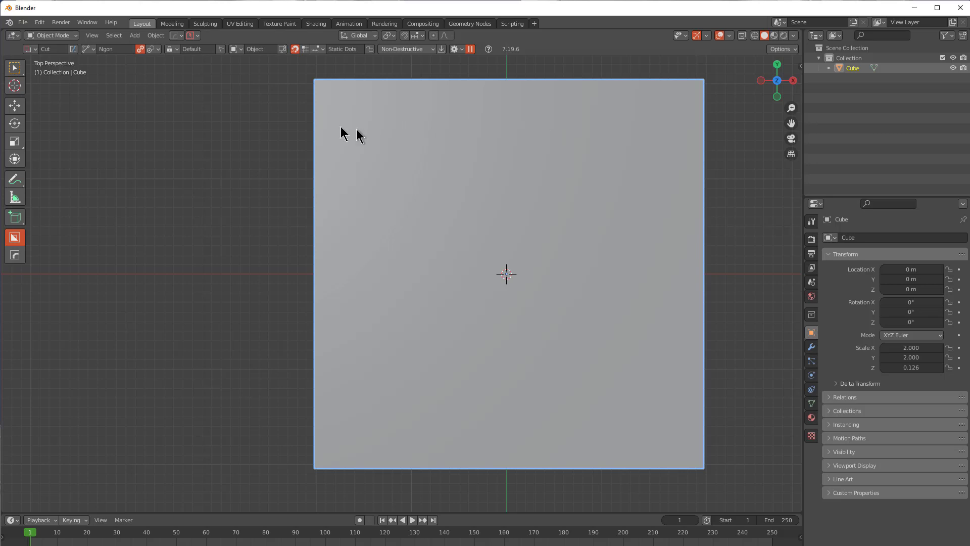
Draw a stepped ngon cutter about 1.68 by 3.23 along the slab's left edge and lock its shape
mouse_move(295, 118)
left_mouse_down()
mouse_move(390, 121)
mouse_move(373, 203)
mouse_move(386, 207)
left_mouse_up()
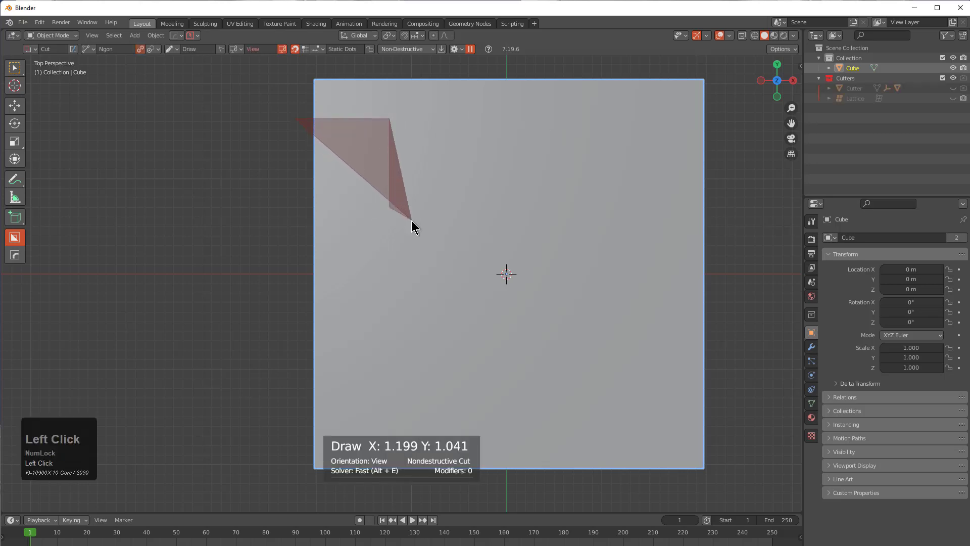
left_click(411, 221)
left_click(395, 293)
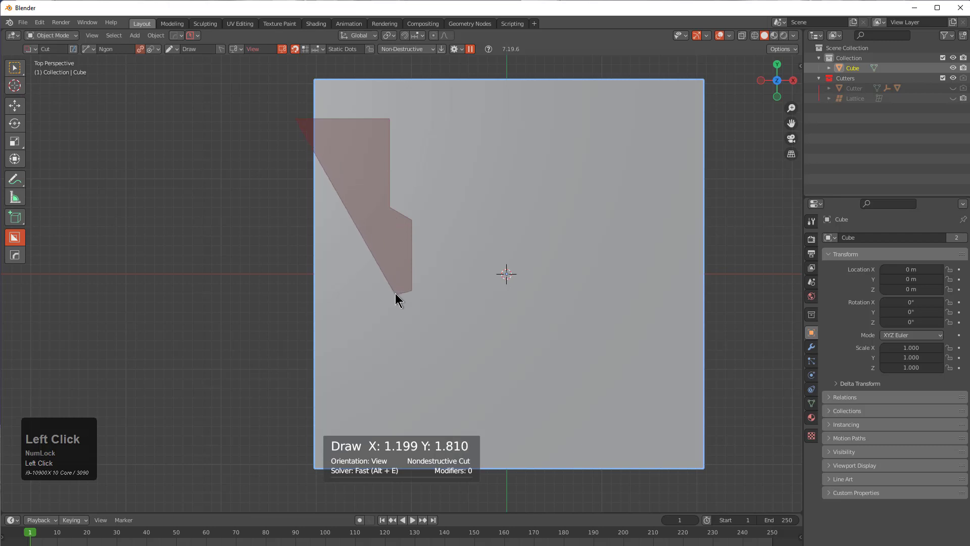
left_click(395, 370)
left_click(441, 369)
left_click(443, 433)
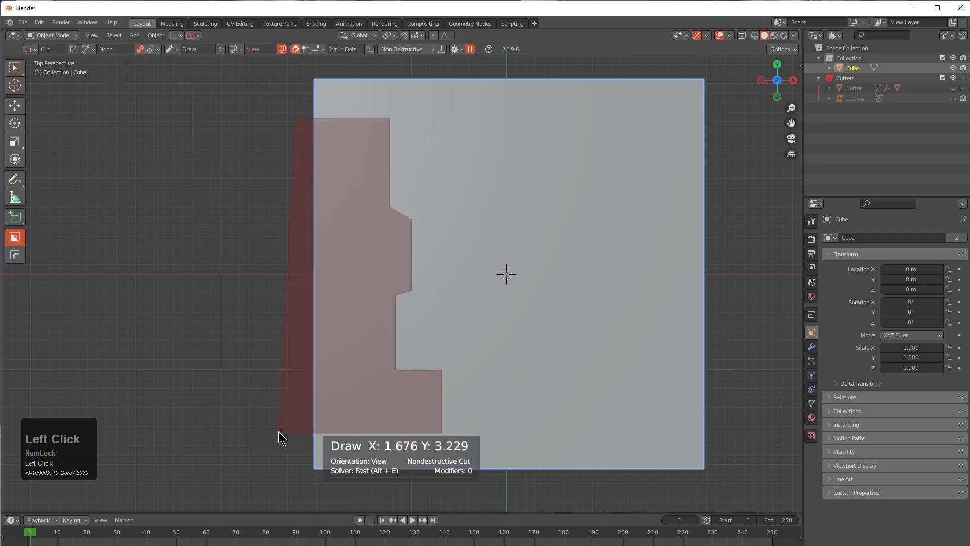
right_click(223, 300)
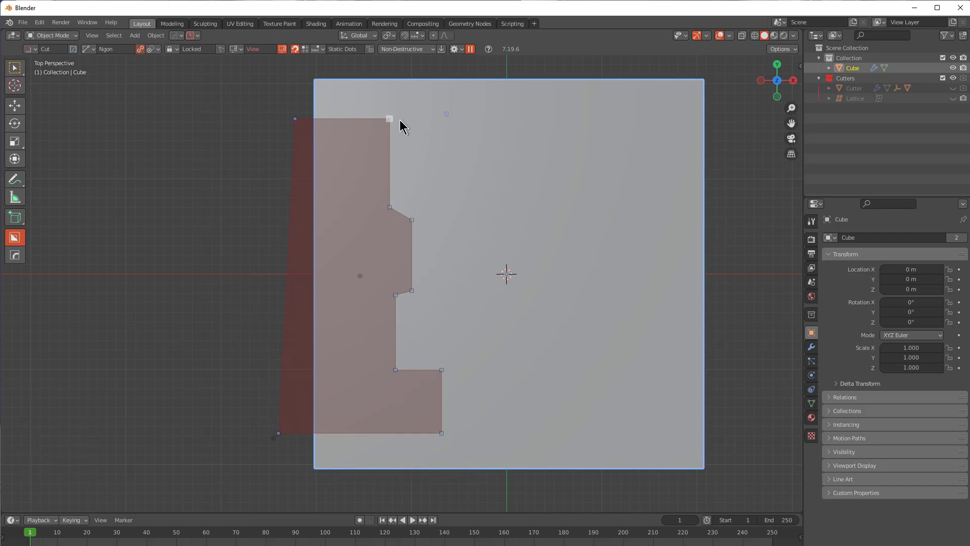
Round the cutter's upper-right corner and the inner and outer corners of its lower step using individual bevel weights
mouse_move(389, 120)
middle_mouse_down()
mouse_move(439, 139)
mouse_move(373, 132)
mouse_move(409, 137)
mouse_move(385, 134)
middle_mouse_up()
middle_click_drag(397, 374, 625, 365)
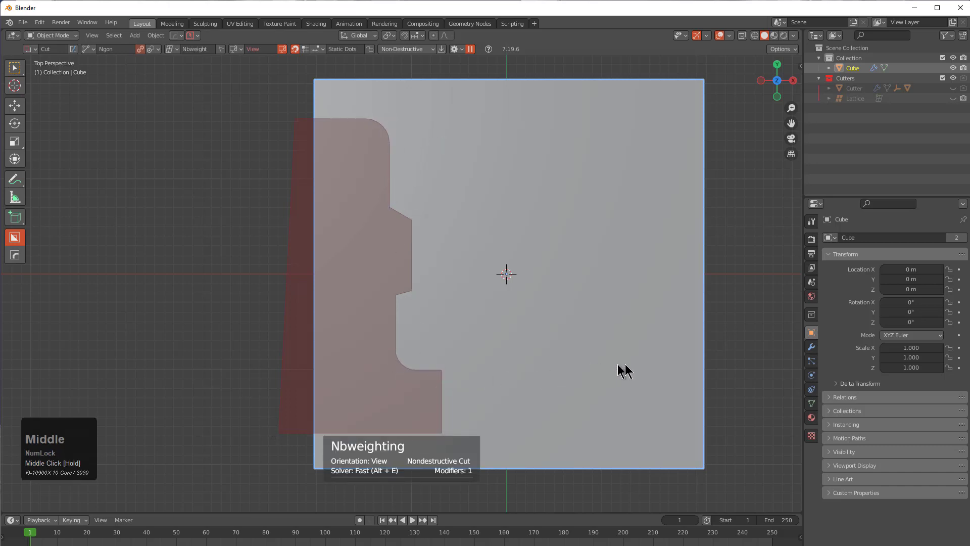
middle_click_drag(558, 359, 551, 360)
middle_click_drag(445, 369, 599, 414)
middle_click_drag(572, 383, 536, 384)
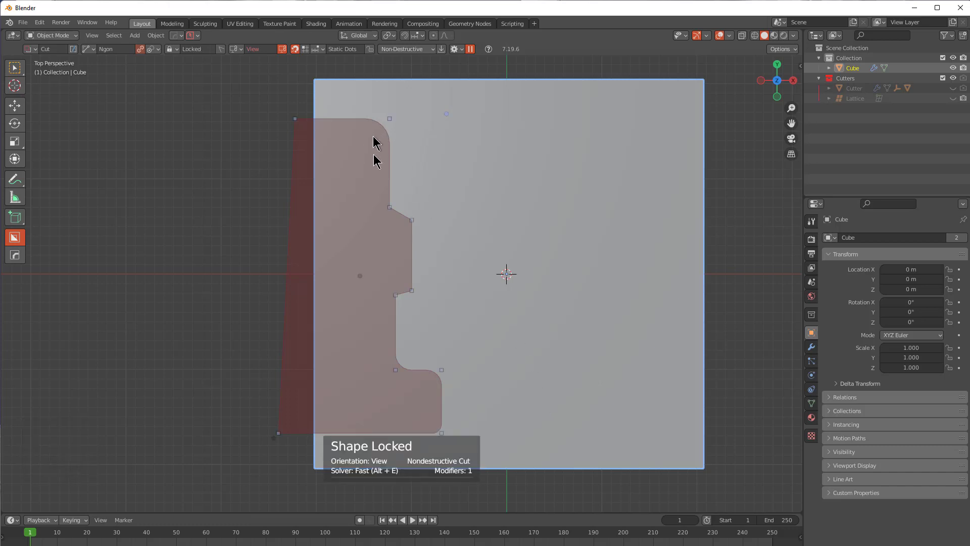
Round the inner corners above and below the cutter's central bump, and its outer upper-left corner, with bevel weights
middle_click(395, 217)
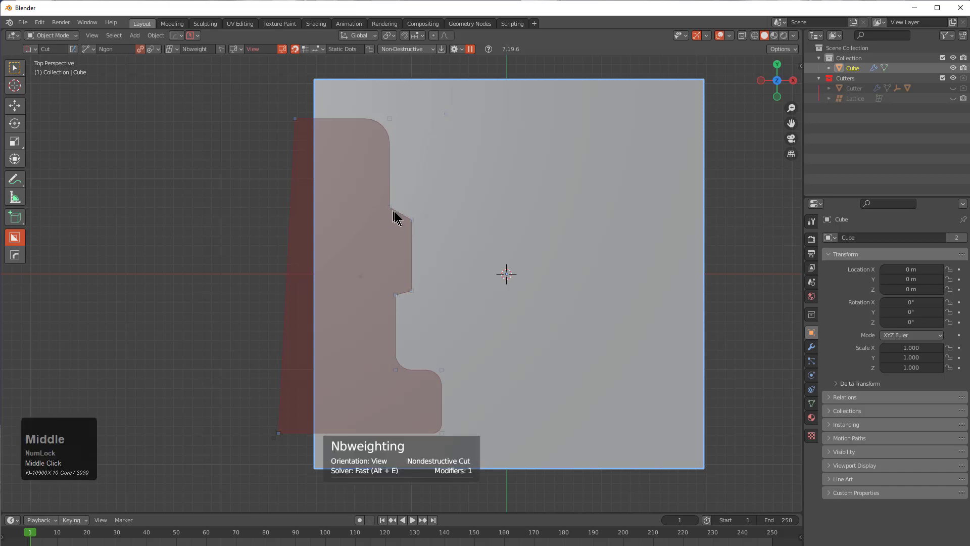
middle_click(476, 226)
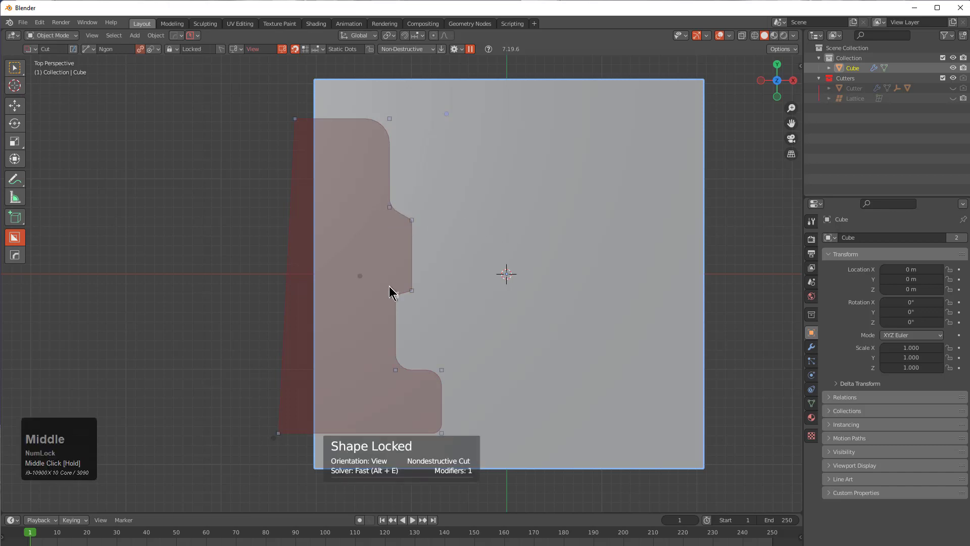
middle_click(396, 299)
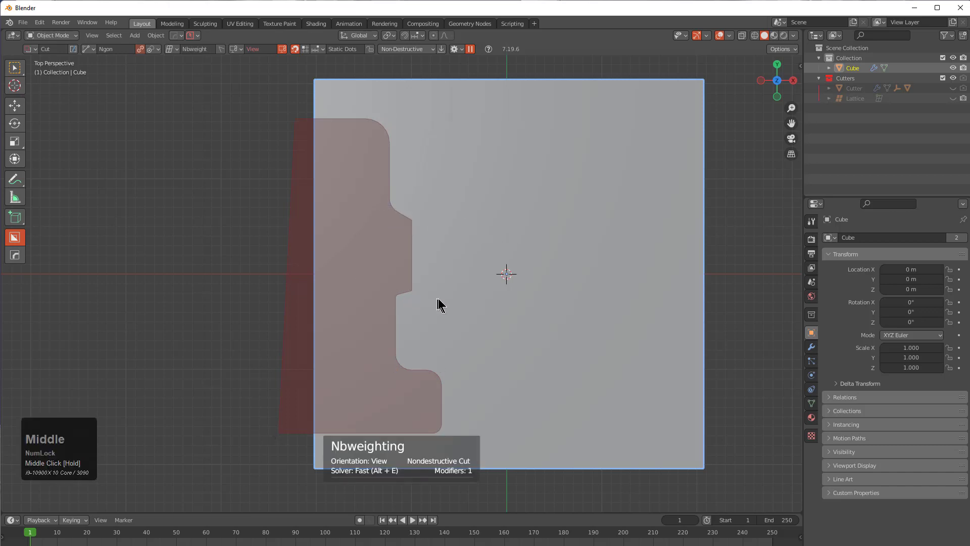
middle_click(481, 297)
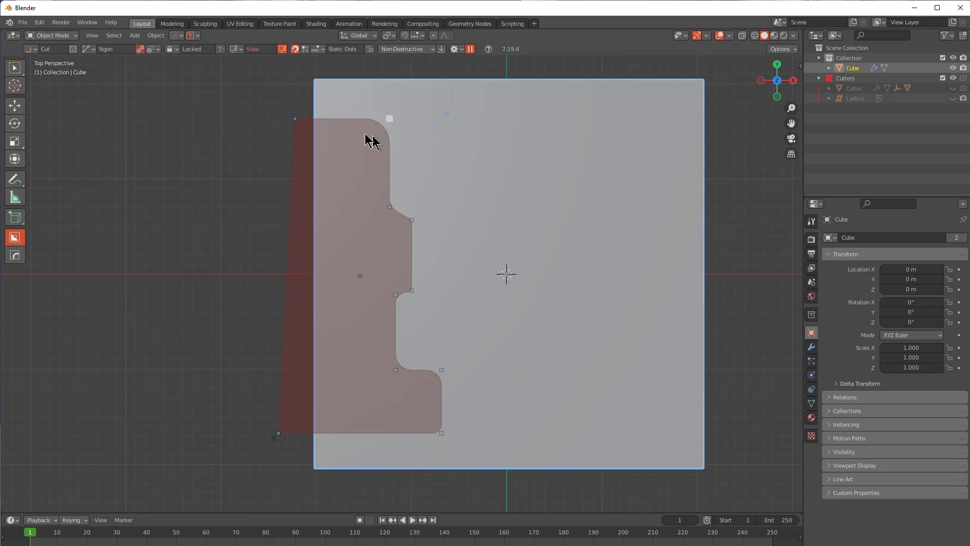
middle_click_drag(294, 119, 359, 129)
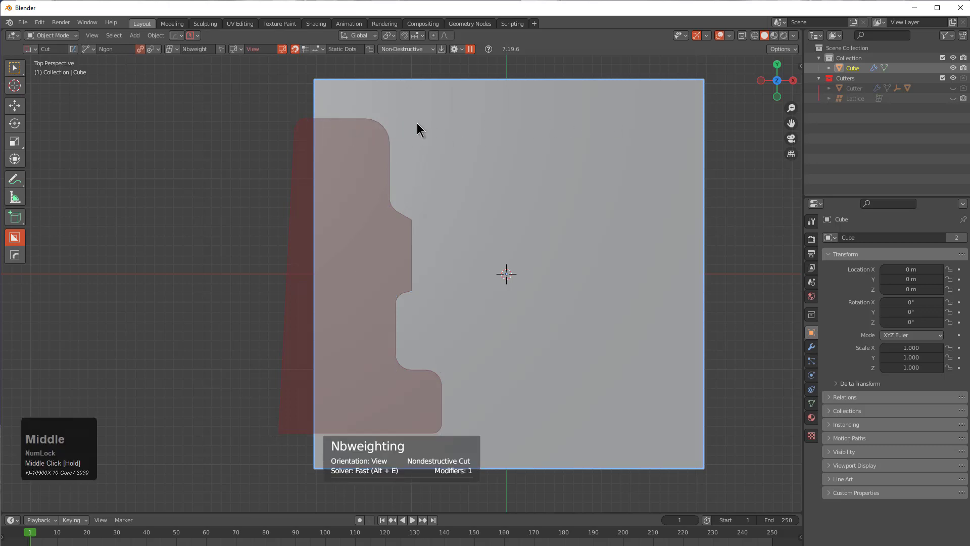
middle_click(440, 118)
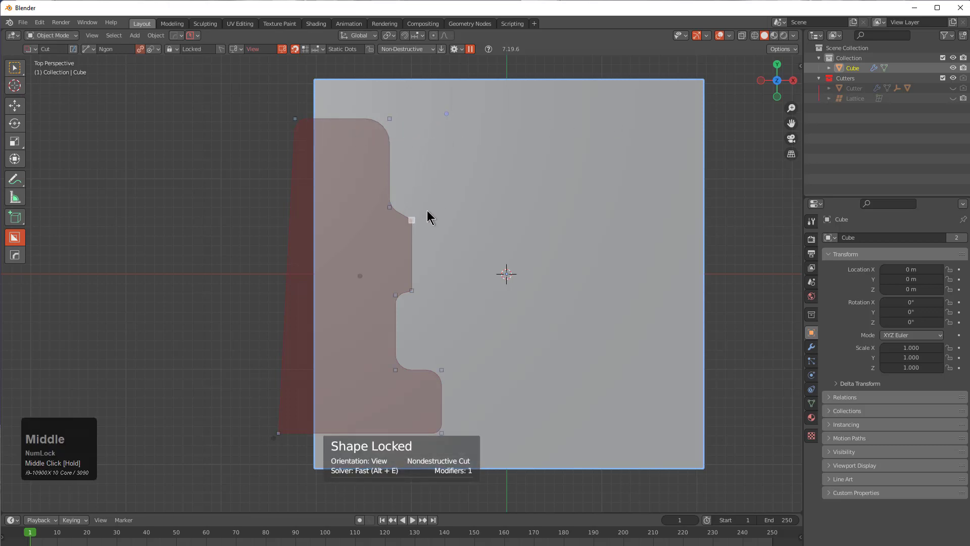
Extrude the rounded cutter into the slab, apply the cut, and configure the viewport to Eevee HQ
middle_click_drag(449, 320, 347, 266)
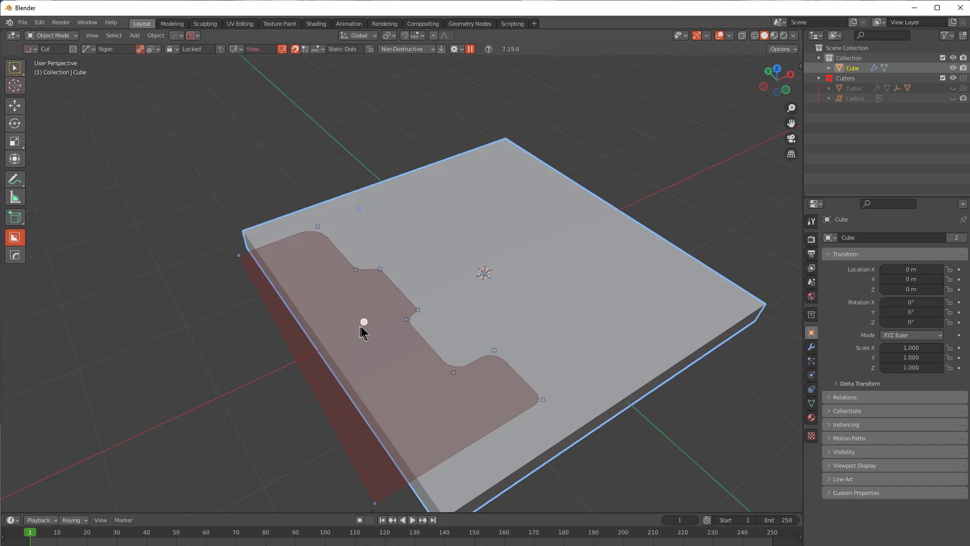
left_click_drag(364, 321, 314, 262)
middle_click_drag(316, 271, 418, 335)
key("v")
left_click(417, 334)
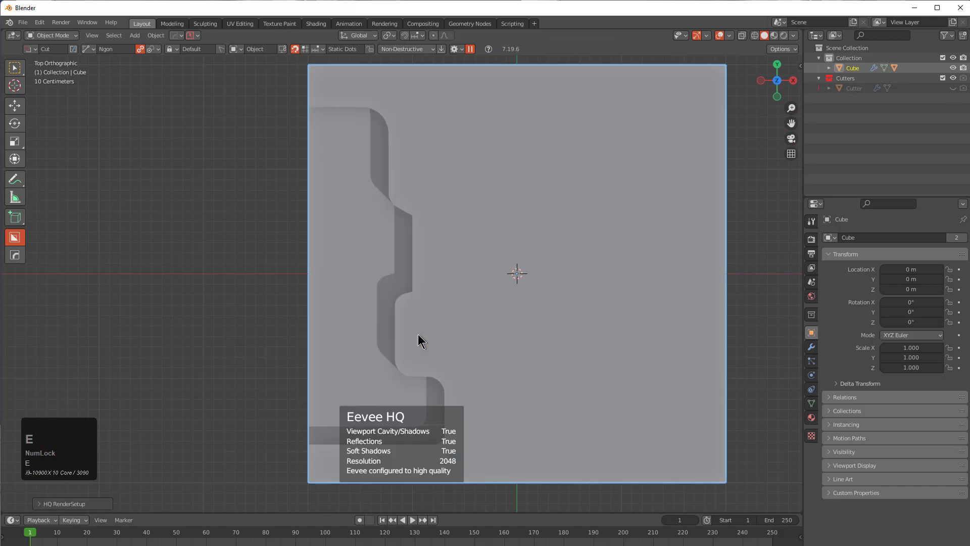
key("KP_5")
key("KP_5")
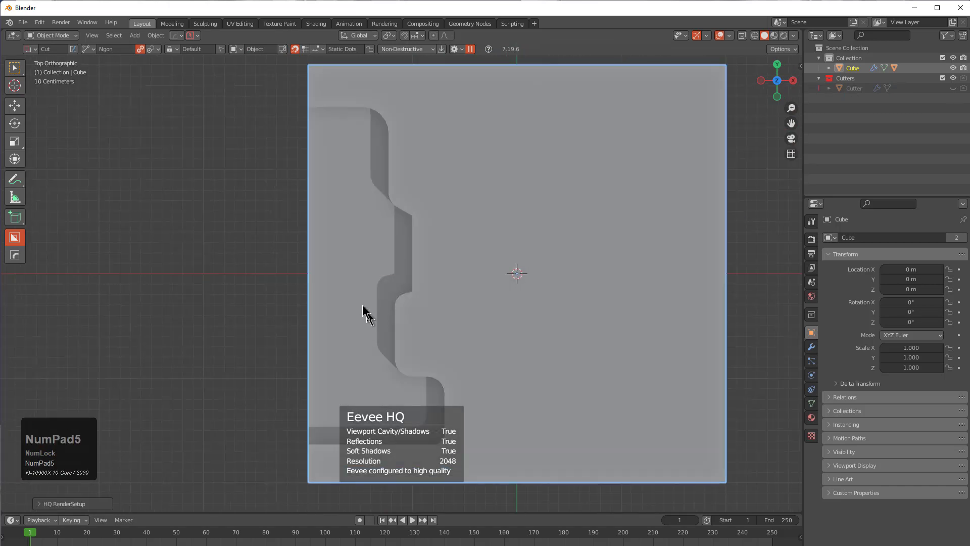
Draw a second stepped ngon cutter about 3.8 by 3.0 across the slab, make its lower right side vertical, and lock the shape
left_click_drag(272, 165, 439, 165)
left_click(455, 135)
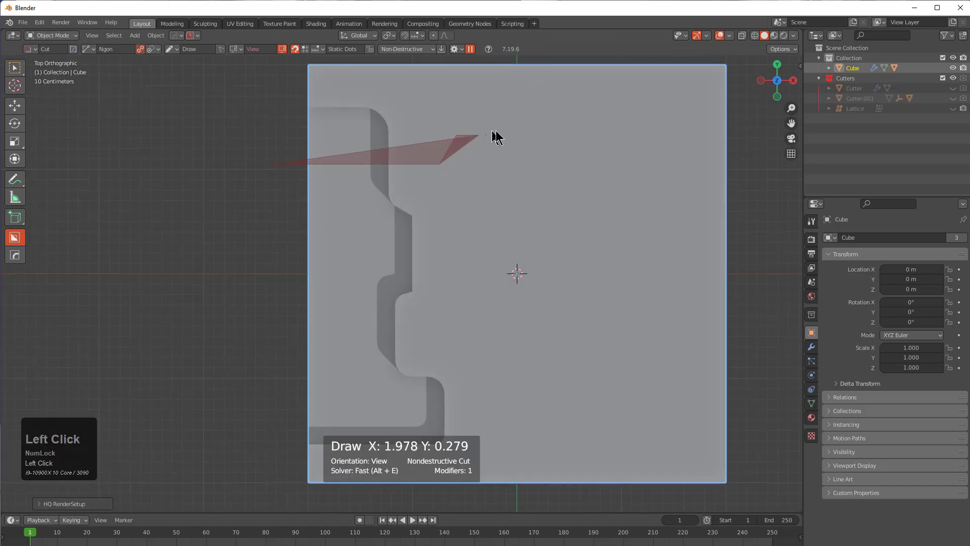
left_click(531, 135)
left_click(542, 152)
left_click(614, 153)
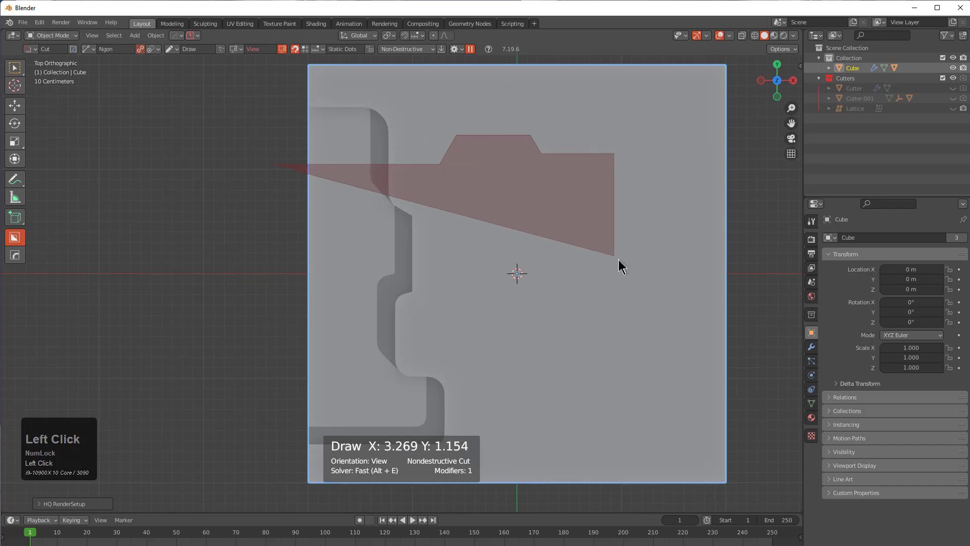
left_click(613, 261)
left_click(577, 281)
left_click(577, 394)
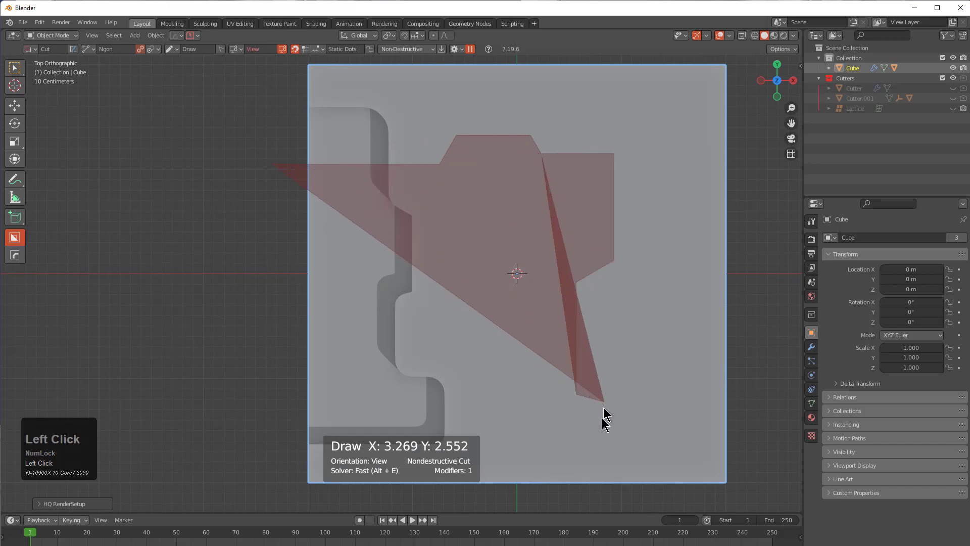
left_click(604, 402)
left_click(618, 451)
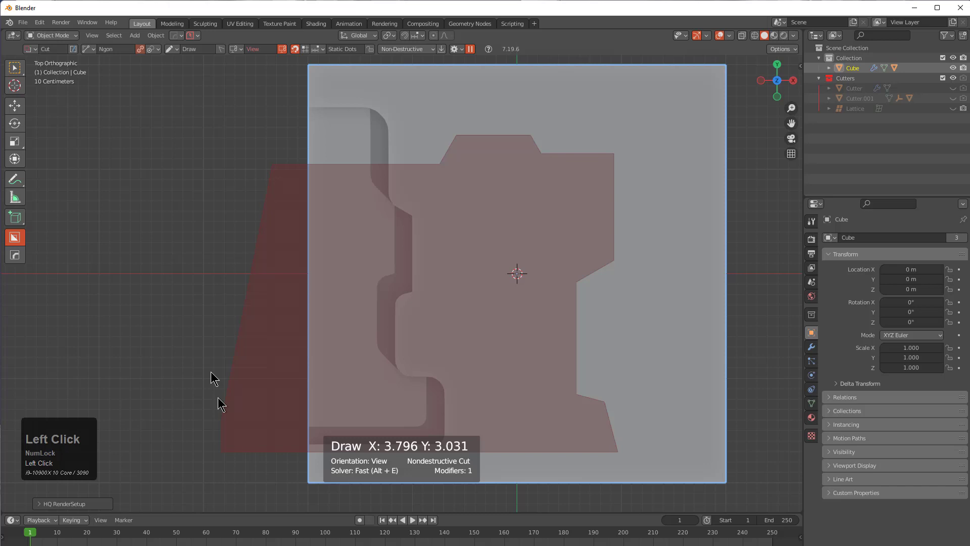
right_click(238, 389)
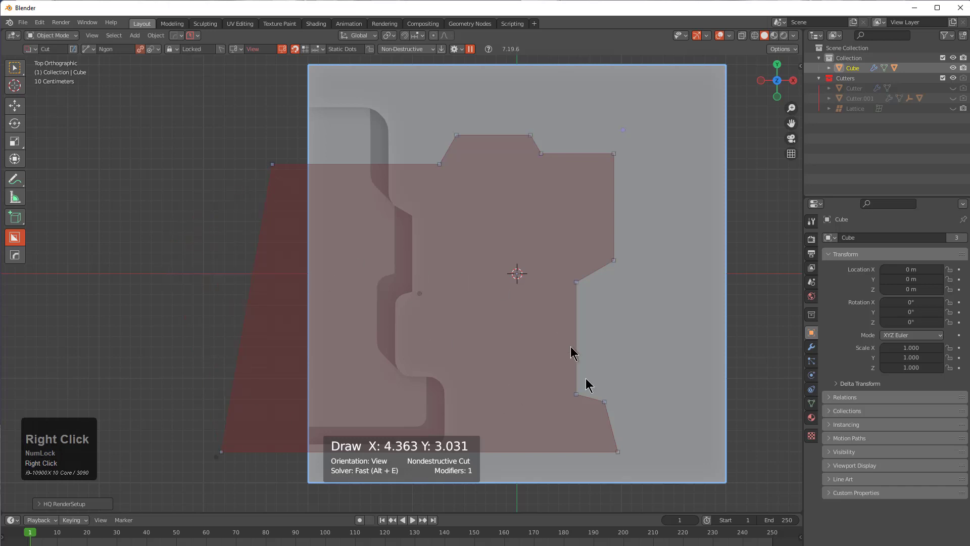
left_click(605, 456)
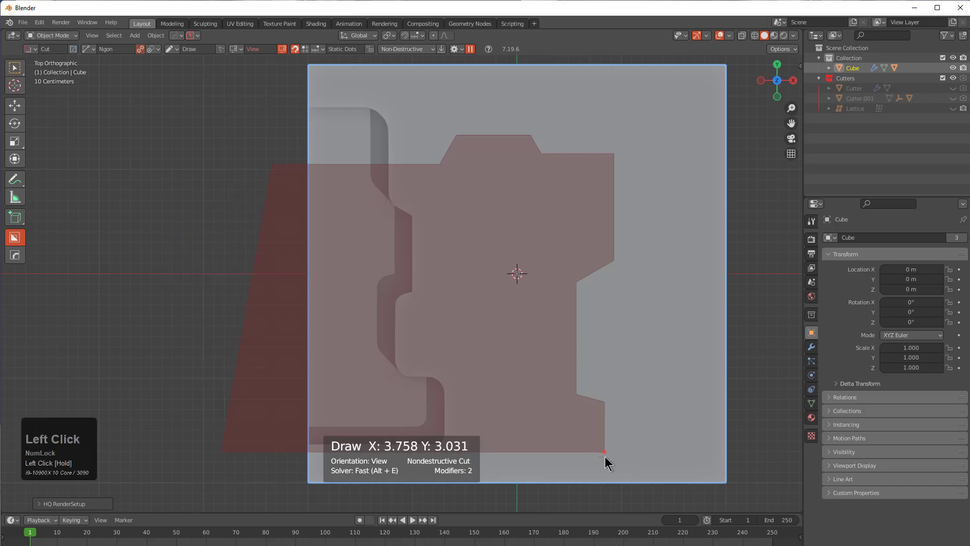
right_click(605, 455)
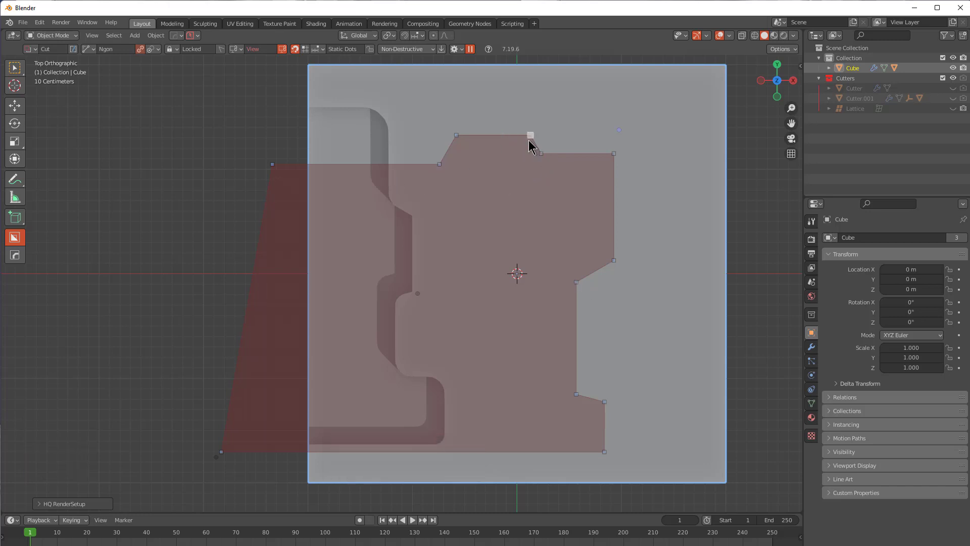
Try bevel weights on the second cutter's raised upper tab and outer upper-left corner, and remove the bevel
middle_click_drag(530, 144, 593, 128)
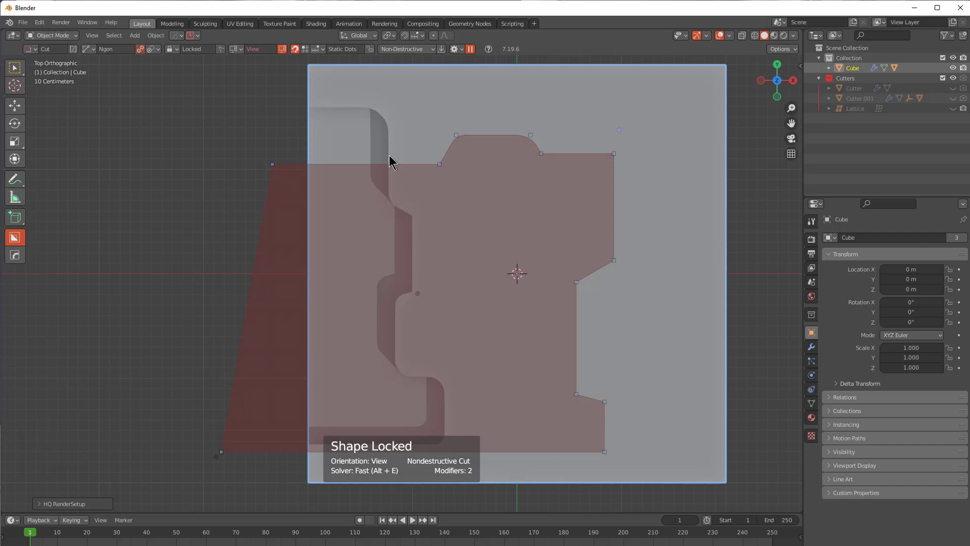
middle_click_drag(273, 171, 457, 195)
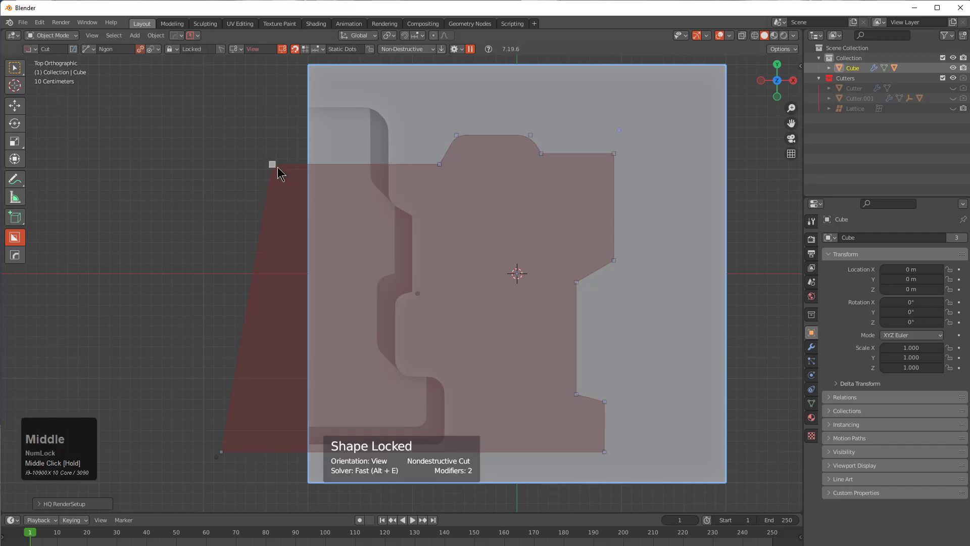
middle_click_drag(278, 169, 591, 170)
middle_click_drag(277, 163, 380, 155)
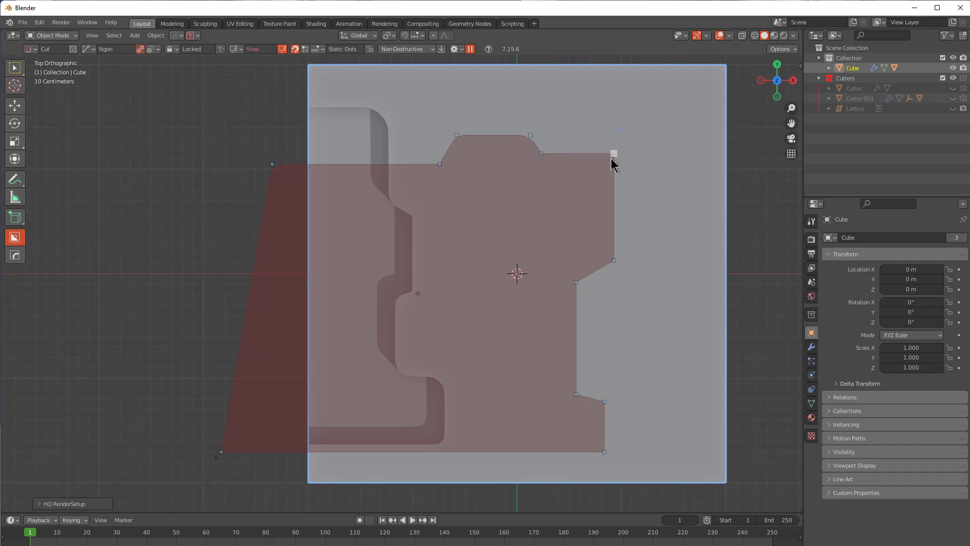
key("b")
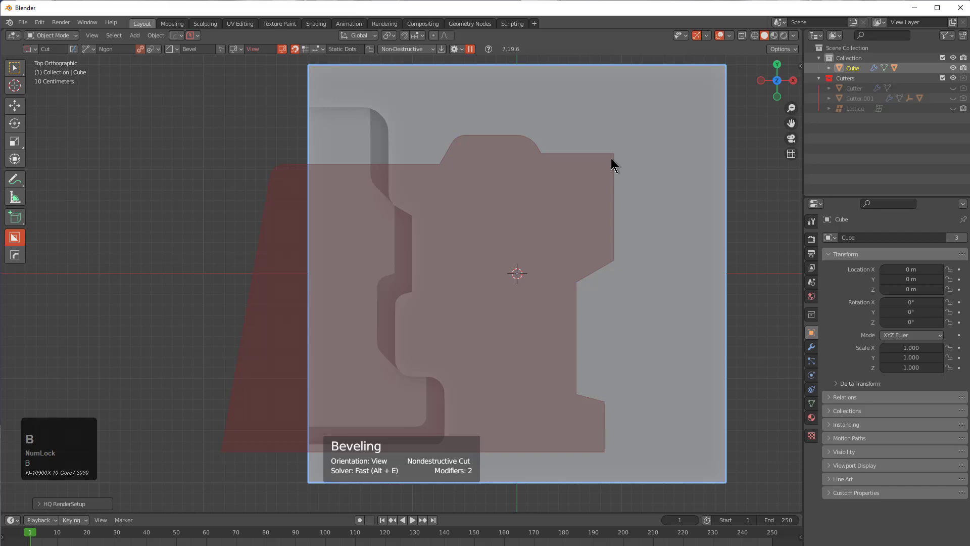
key("b")
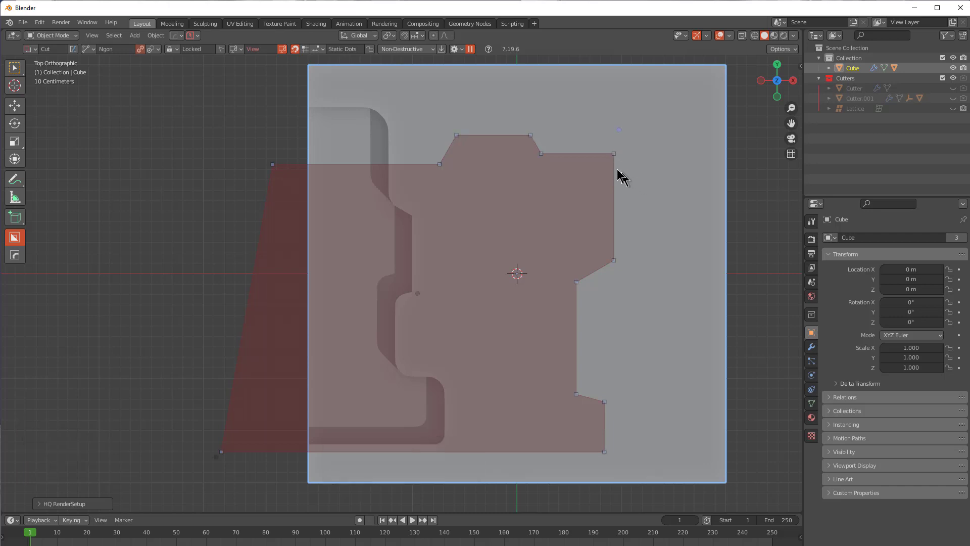
Give the second cutter's upper-right corner a large rounding and its upper tab corners and lower-right corner smaller ones
middle_click_drag(616, 155, 662, 179)
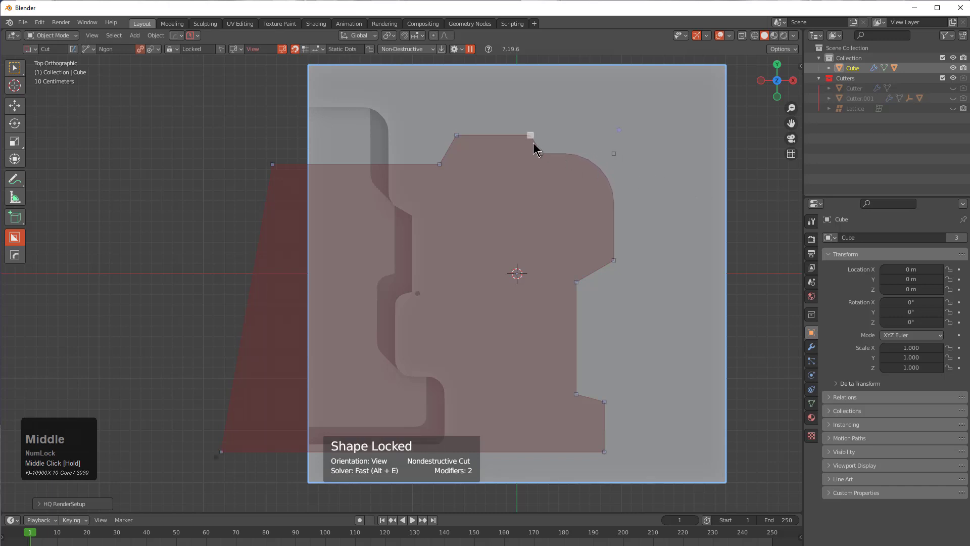
middle_click_drag(532, 137, 584, 158)
middle_click_drag(455, 140, 501, 143)
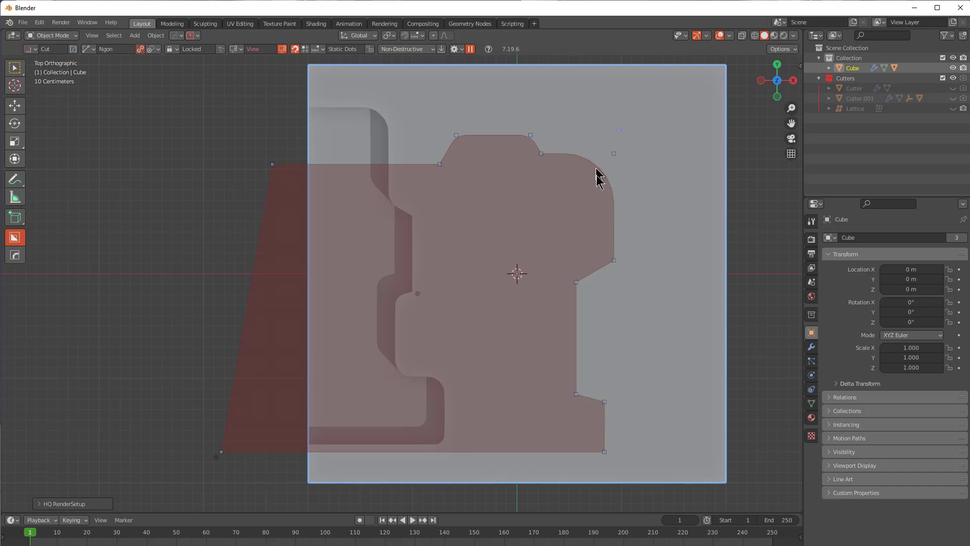
middle_click(605, 452)
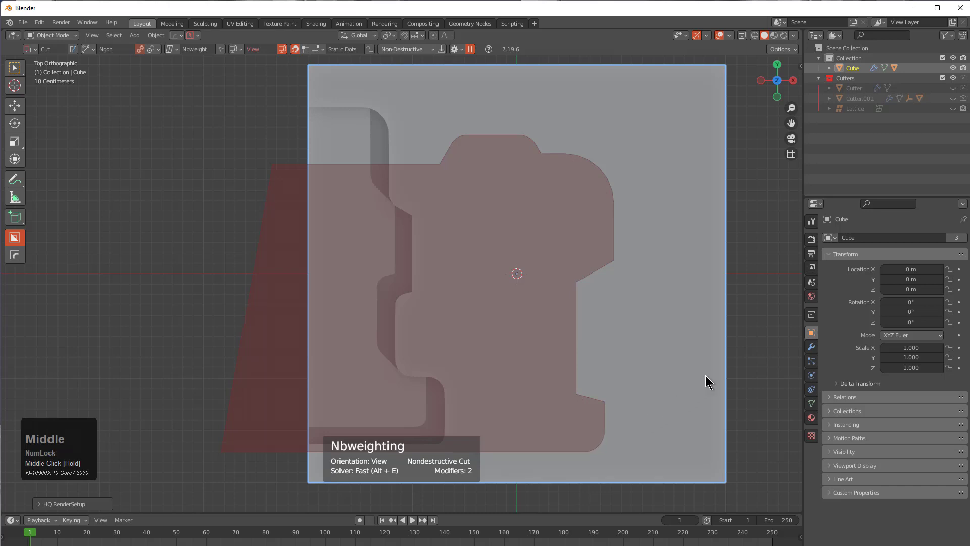
middle_click_drag(684, 383, 684, 383)
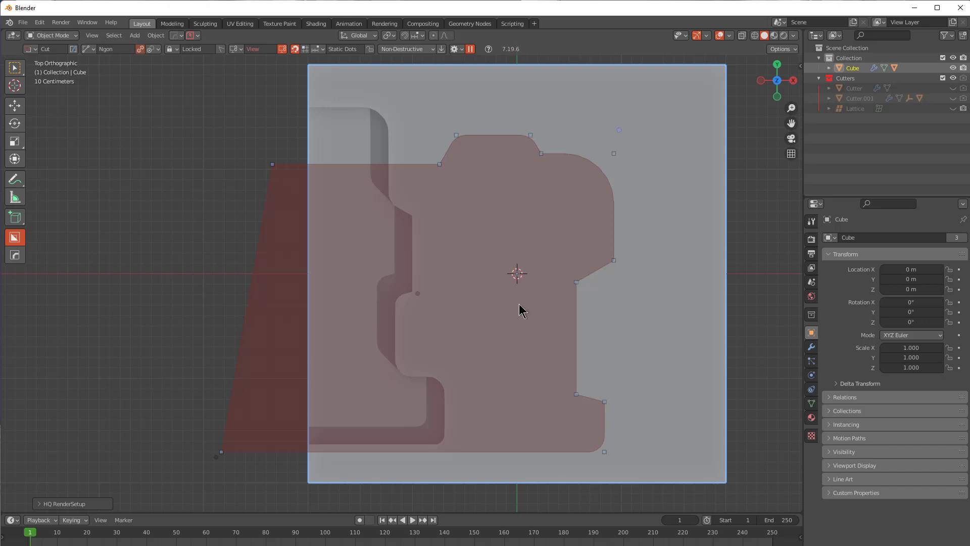
Move the second cutter slightly down and to the left, extrude it shallowly into the slab, and apply the cut
key("g")
left_click(509, 322)
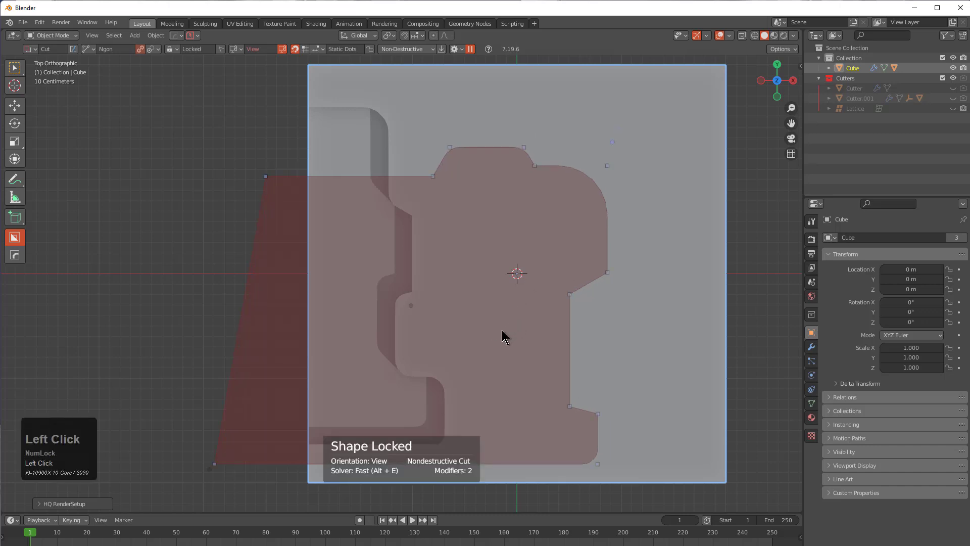
middle_click_drag(501, 329, 551, 263)
left_click_drag(427, 319, 441, 329)
middle_click_drag(440, 329, 468, 295)
left_click(487, 269)
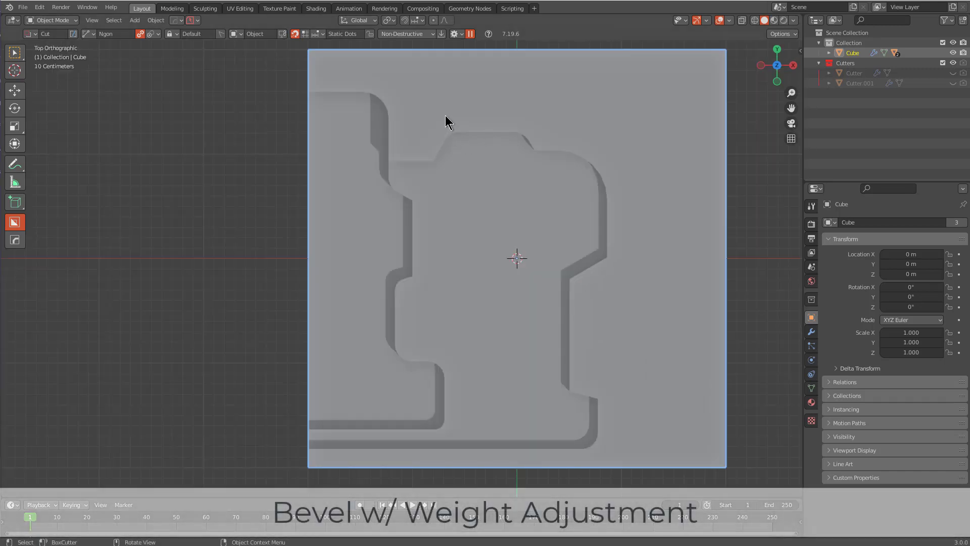
Draw a third stepped ngon cutter about 2.35 by 2.27 over the slab's upper right area and lock the shape
left_click(445, 115)
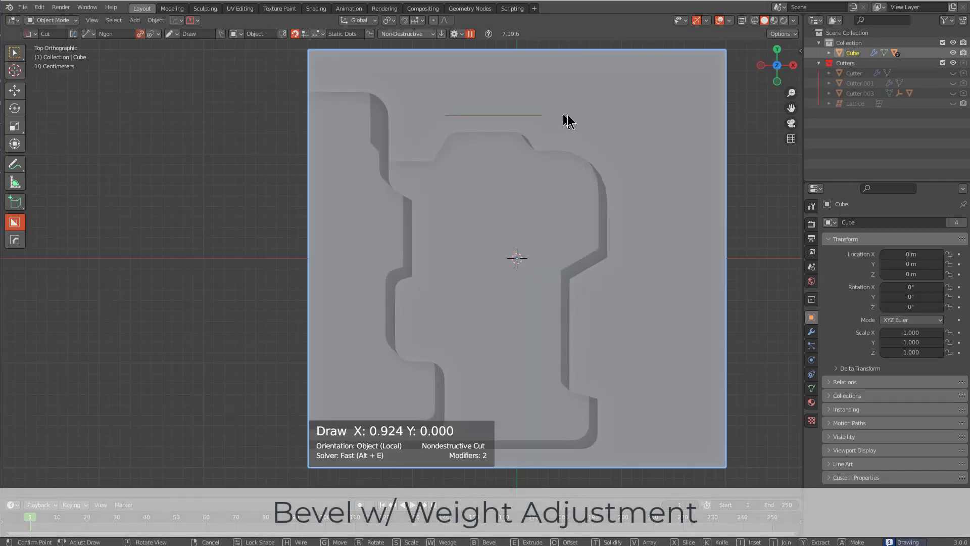
left_click(570, 115)
left_click(585, 91)
left_click(691, 91)
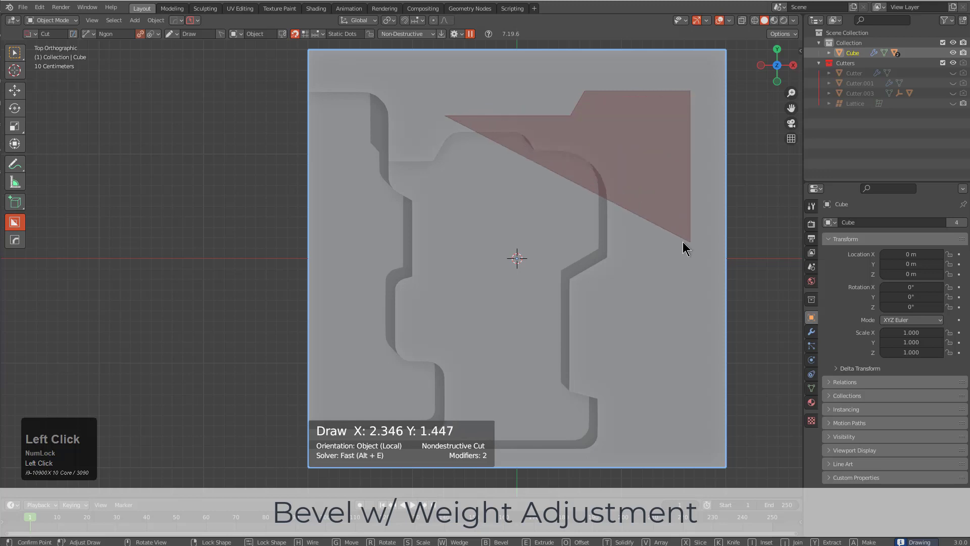
left_click(690, 244)
left_click(667, 265)
left_click(666, 328)
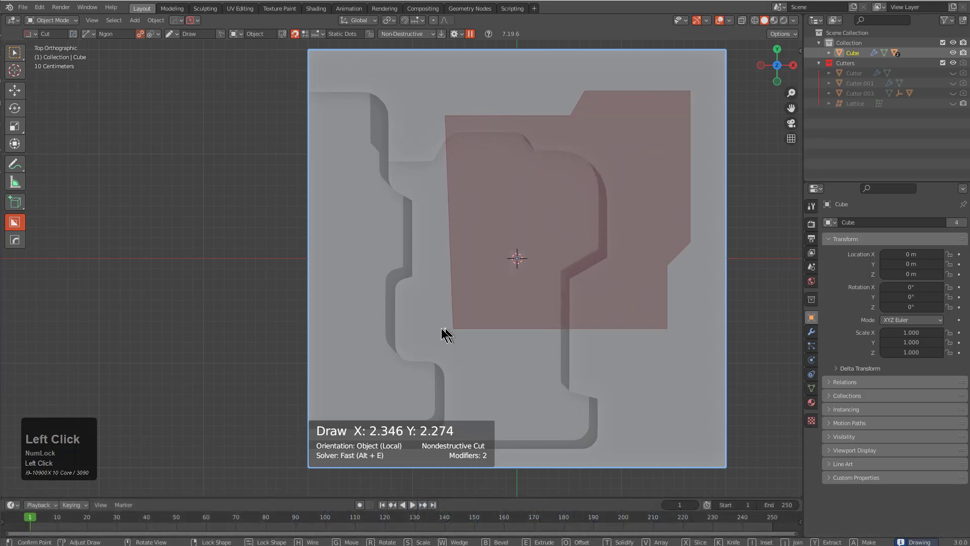
left_click(444, 328)
right_click(345, 251)
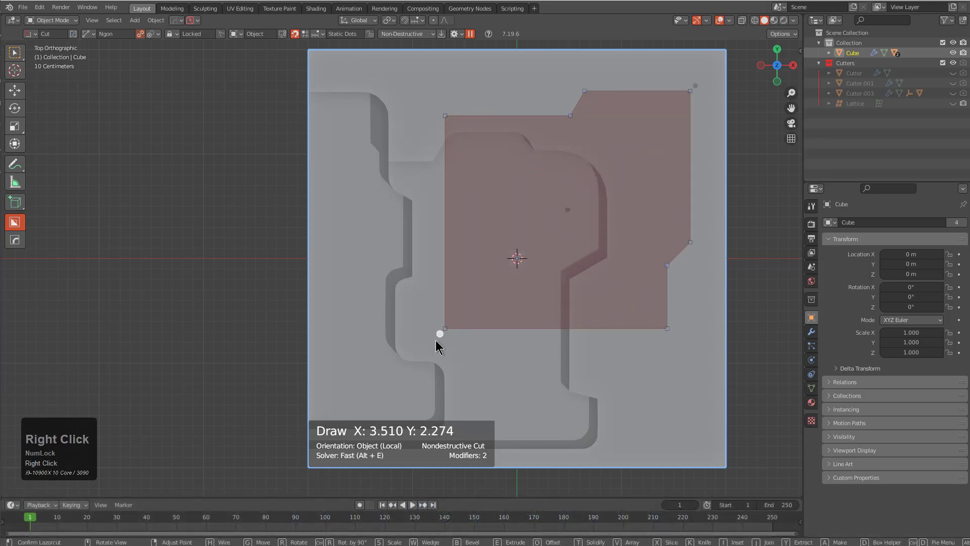
Round the third cutter's corners slightly and try bevel weights on its upper inner step corner and upper-right corner
left_click_drag(436, 336, 166, 323)
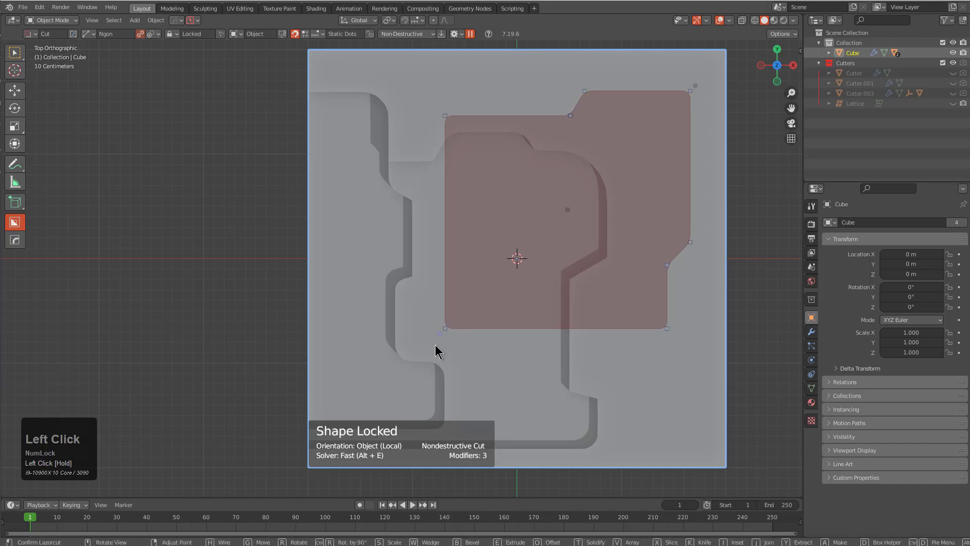
key("KP_1")
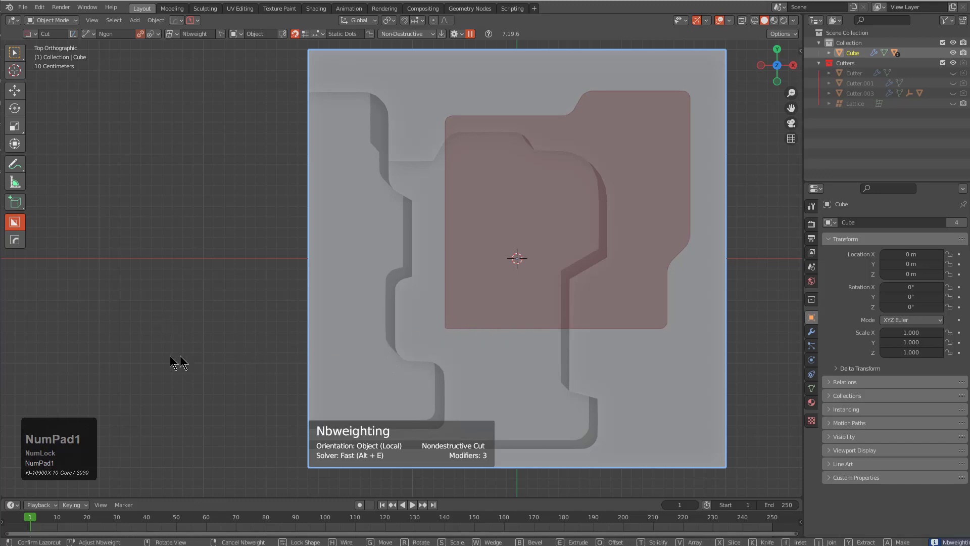
key("Tab")
middle_click_drag(572, 110, 147, 146)
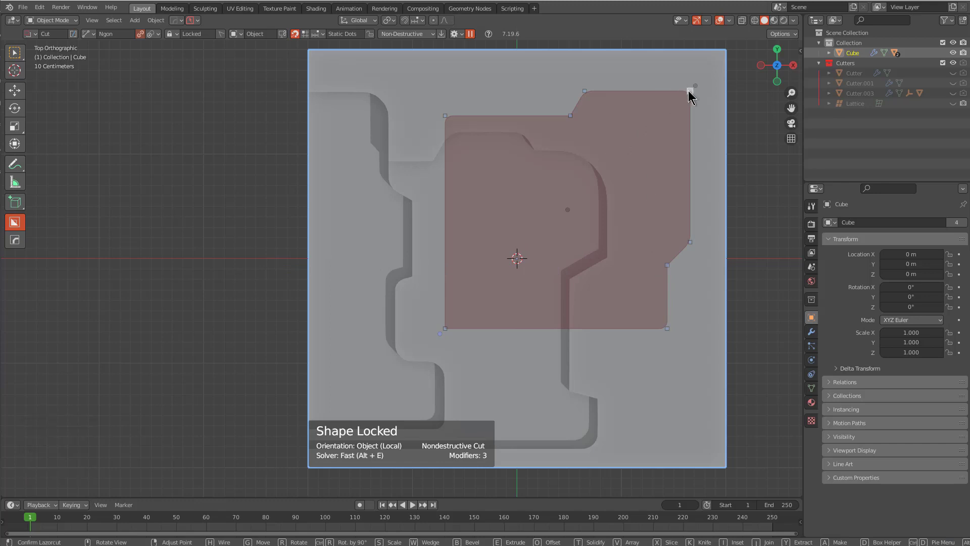
middle_click_drag(690, 94, 718, 82)
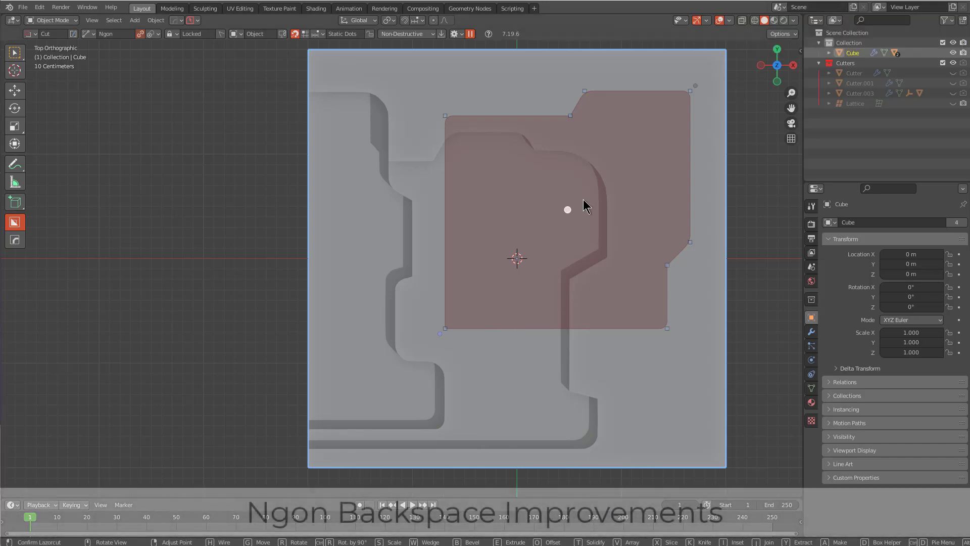
Resume drawing the third cutter and remove its most recent points one by one, back to the upper-right corner
middle_click_drag(582, 204, 576, 169)
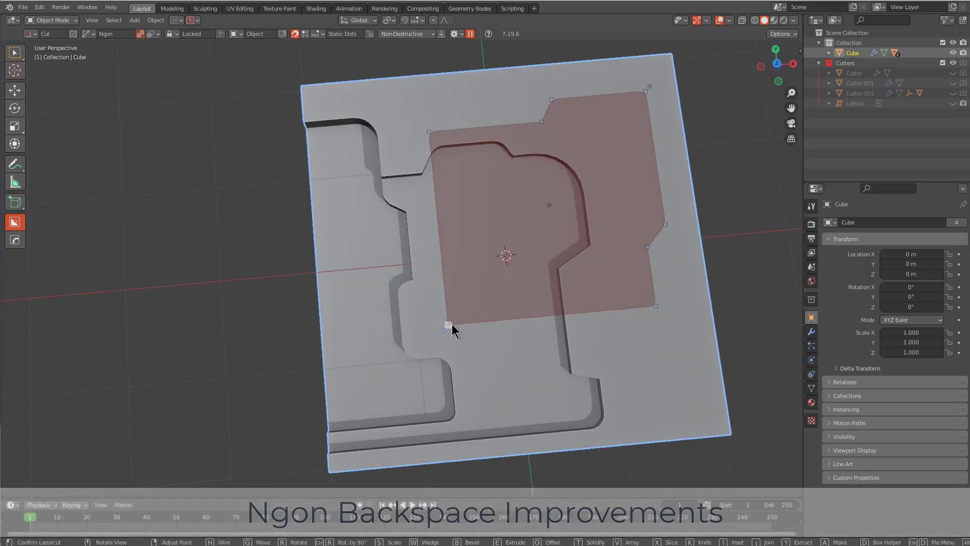
key("BackSpace")
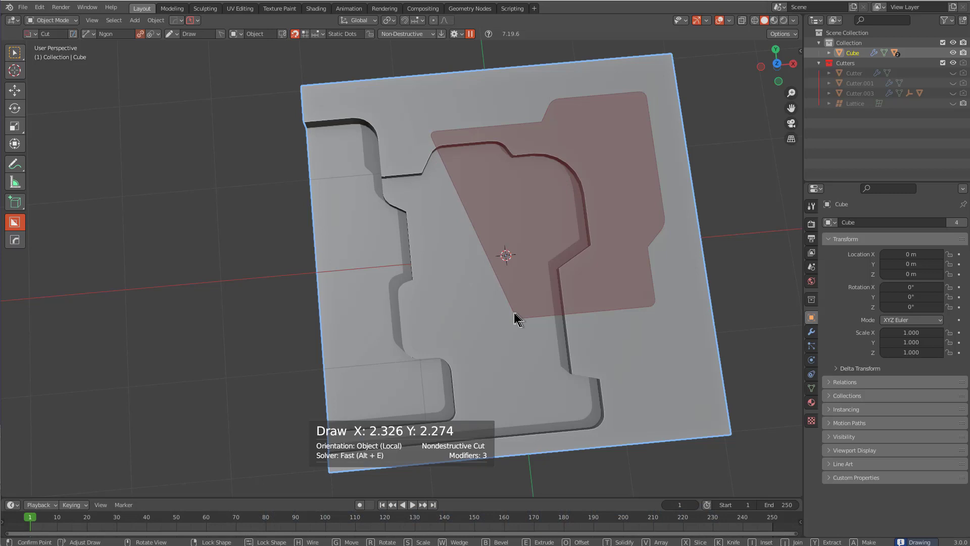
key("BackSpace")
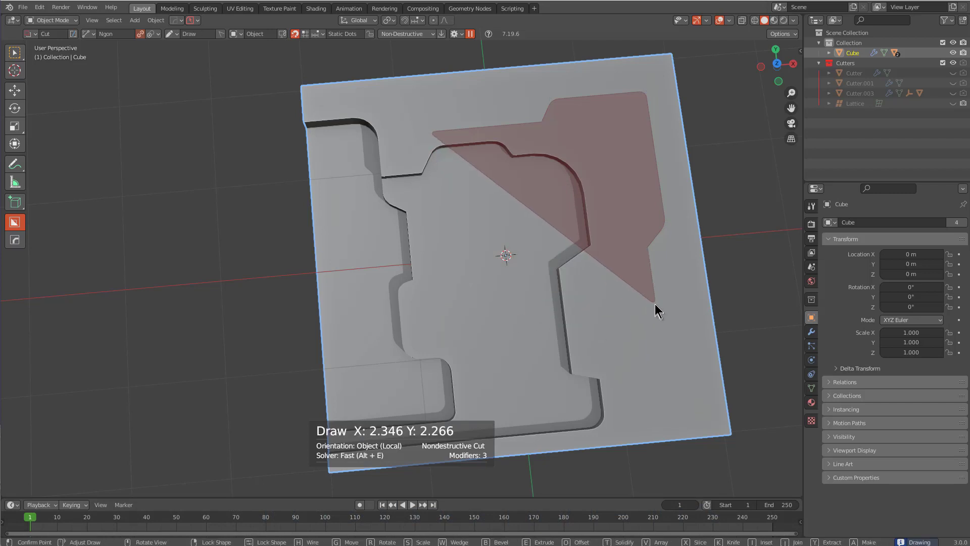
key("BackSpace")
key("BackSpace")
key("BackSpace")
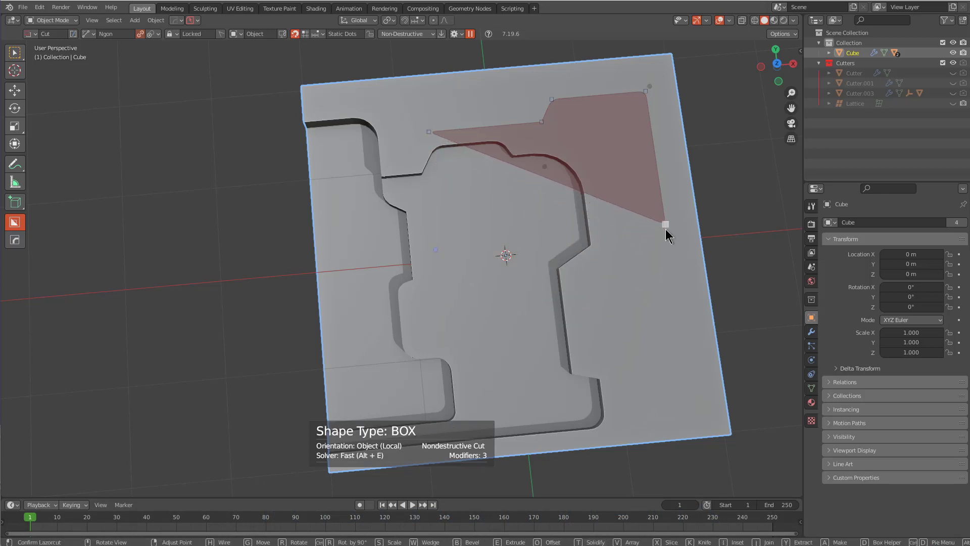
Redraw the third cutter's right side with an inward step and a lower outward tab, extend it to about 2.7 high, and end the drawing
left_click(662, 190)
left_click(639, 214)
left_click(650, 287)
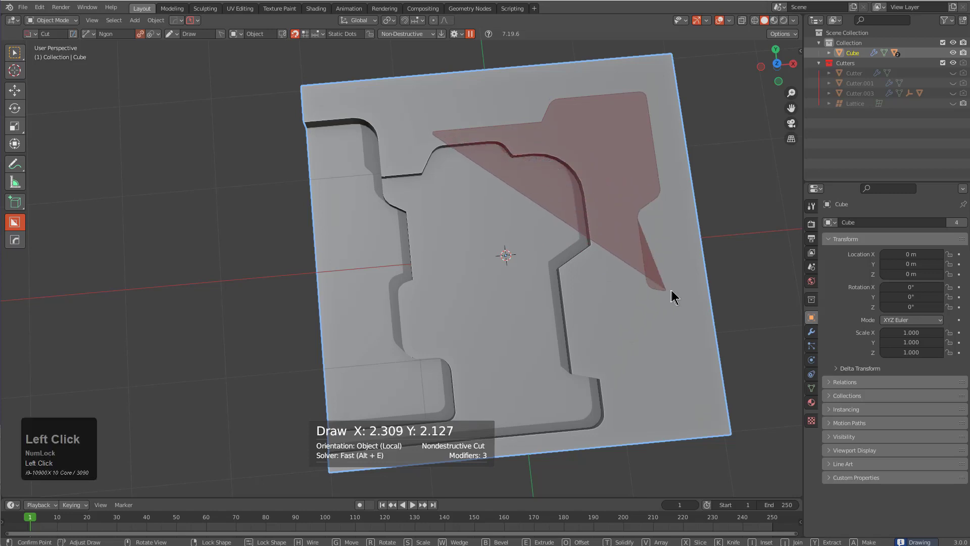
left_click(672, 293)
left_click(678, 347)
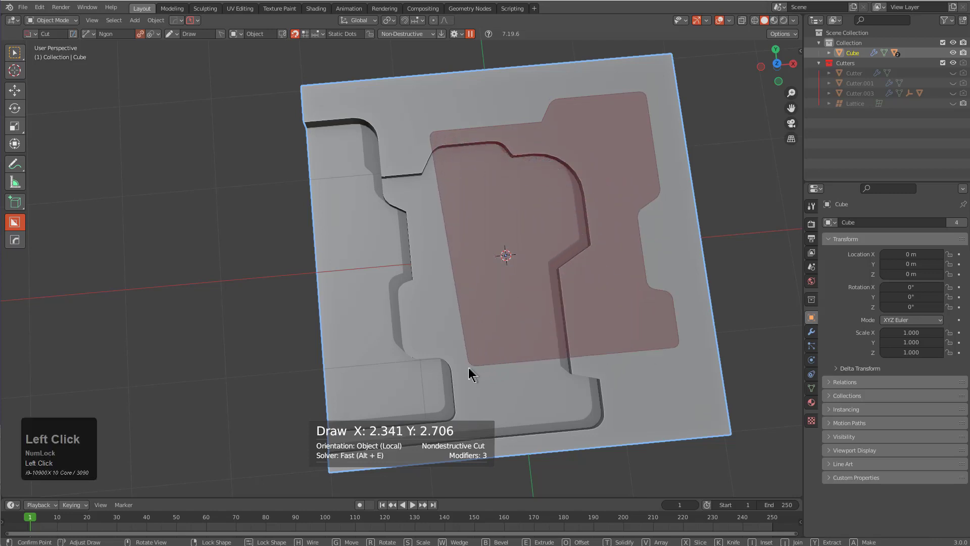
left_click(454, 369)
right_click(392, 244)
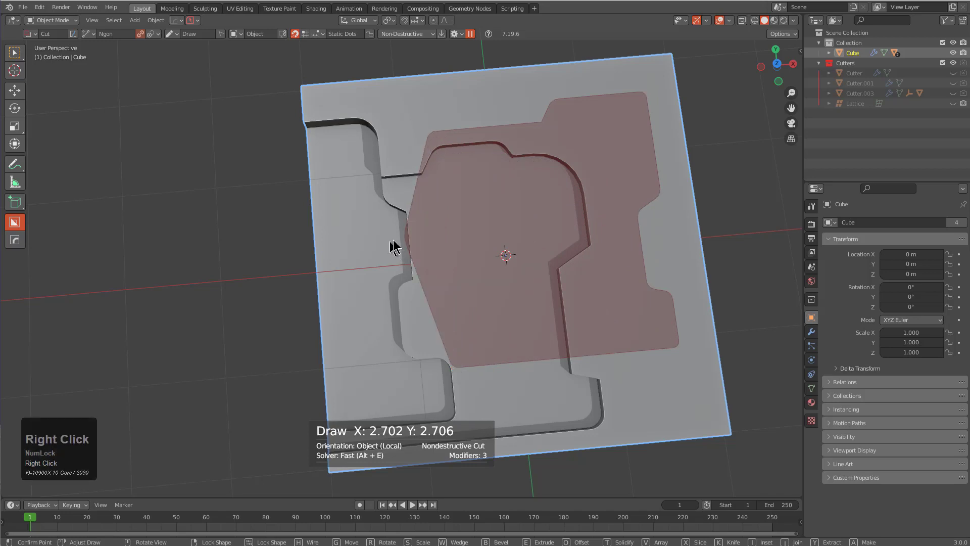